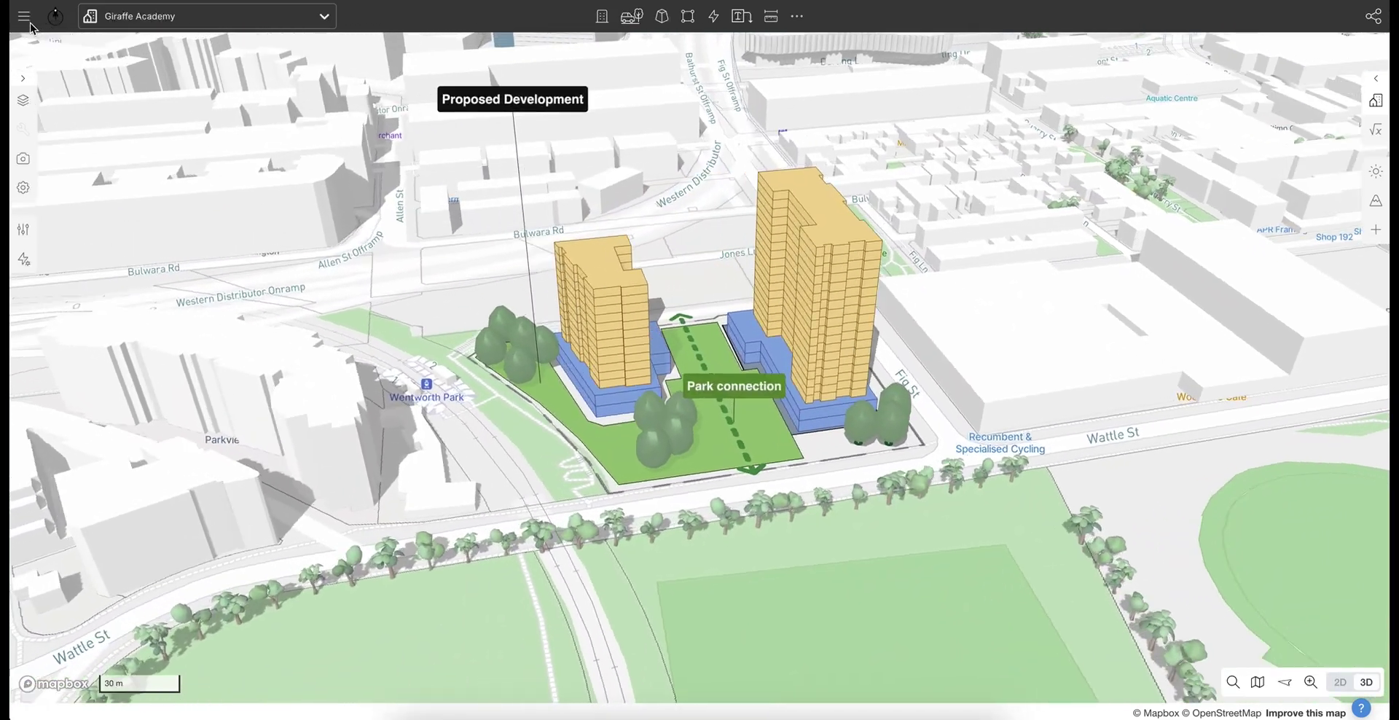
Turn off the camera's auto-orbit and select the tall right-hand tower to show its footprint dimensions
click(24, 17)
click(59, 92)
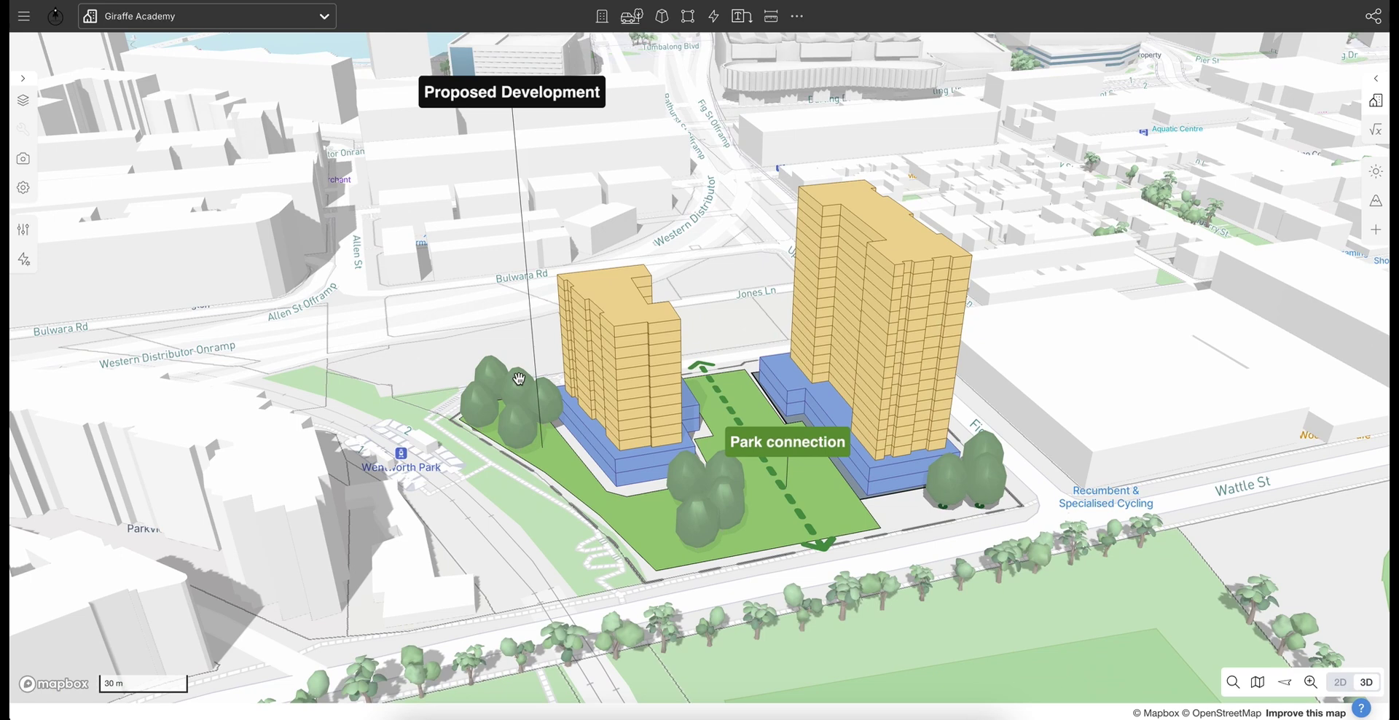
click(861, 328)
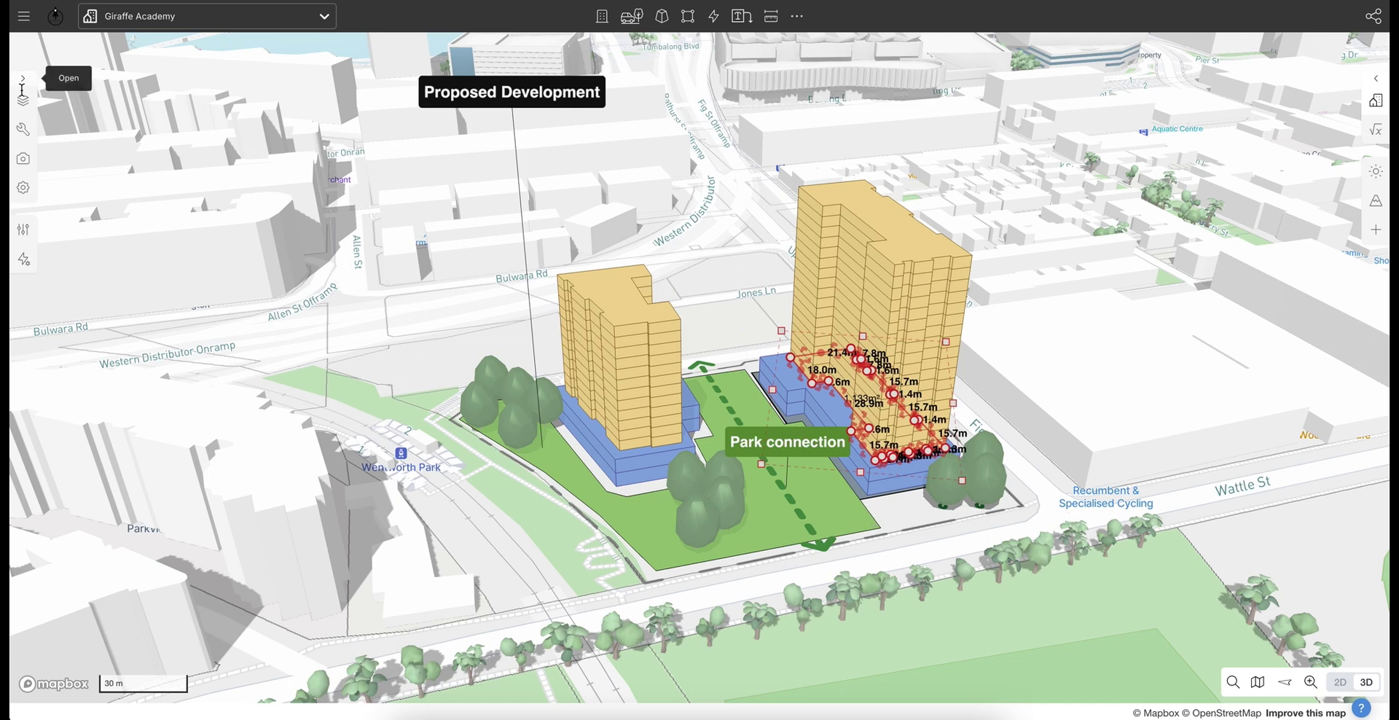
In the Layers list, hide Floor Space Ratio and preview the Land Zoning overlay, then hide it again
click(23, 80)
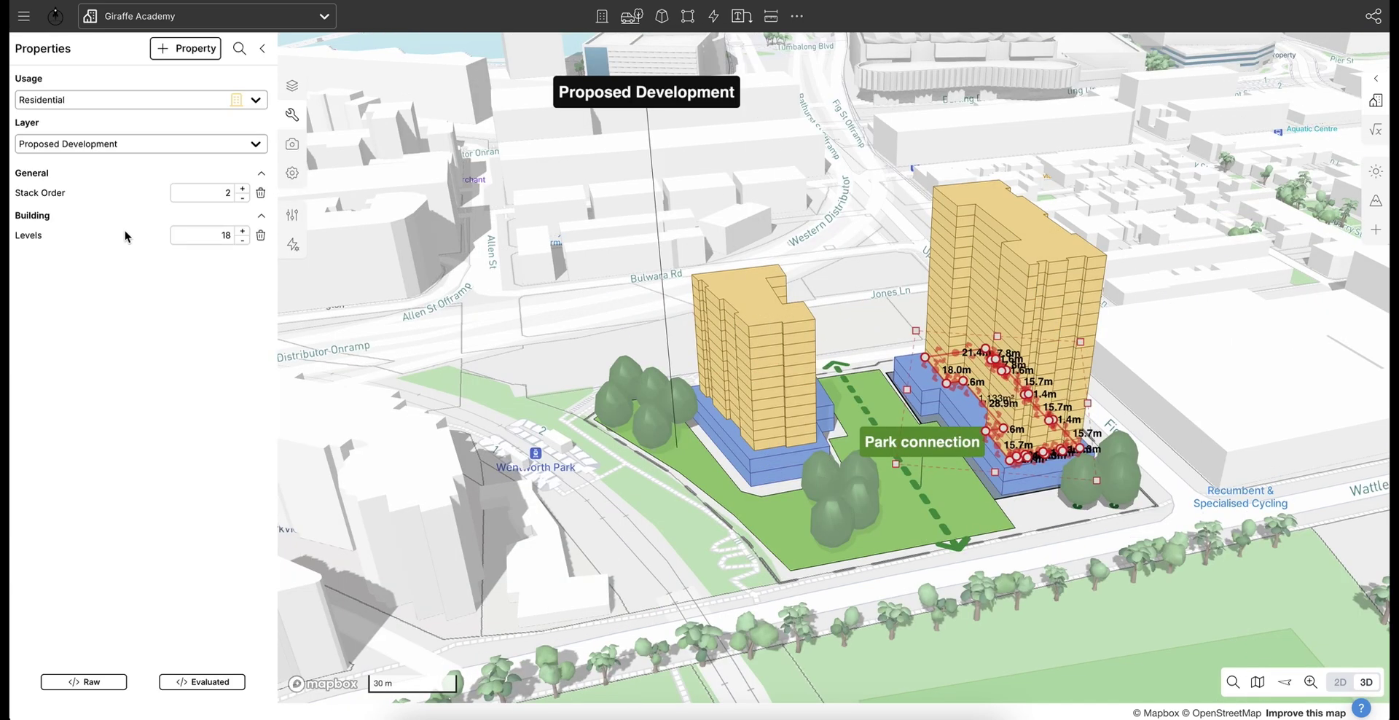
click(293, 88)
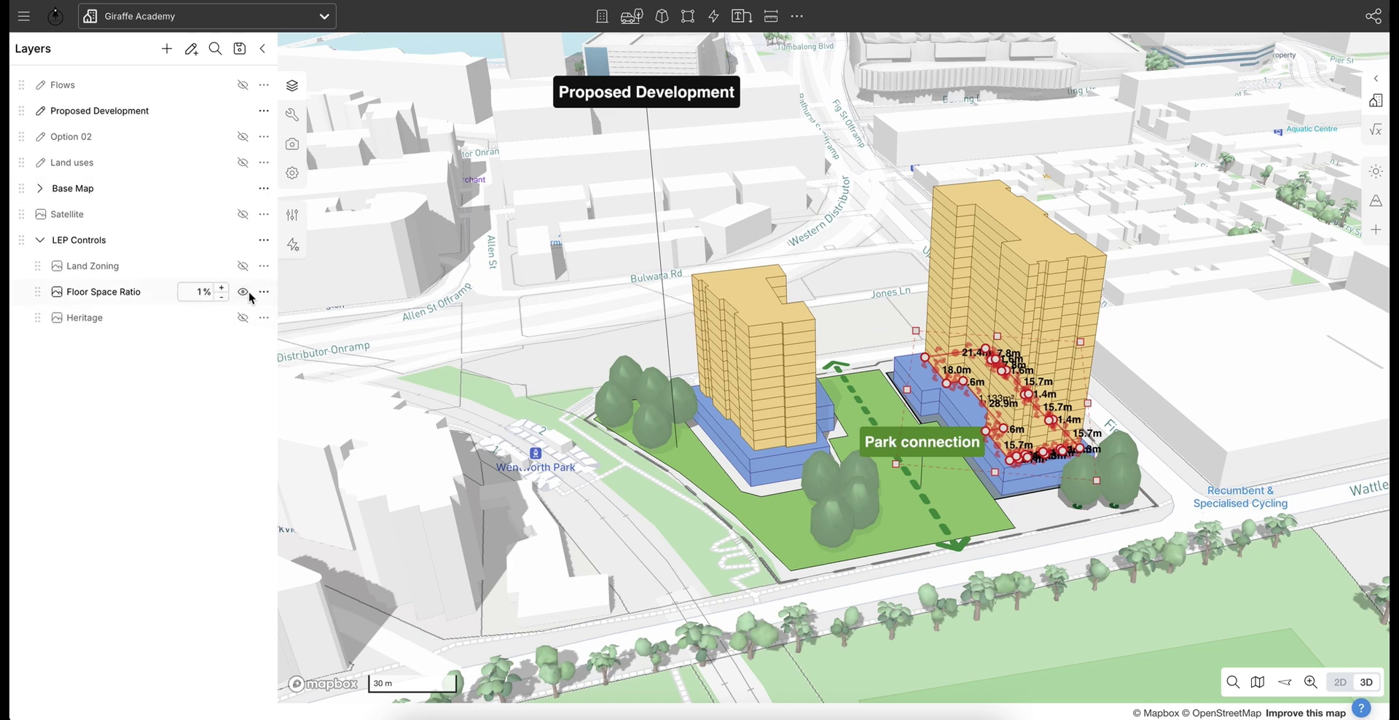
click(243, 291)
click(242, 265)
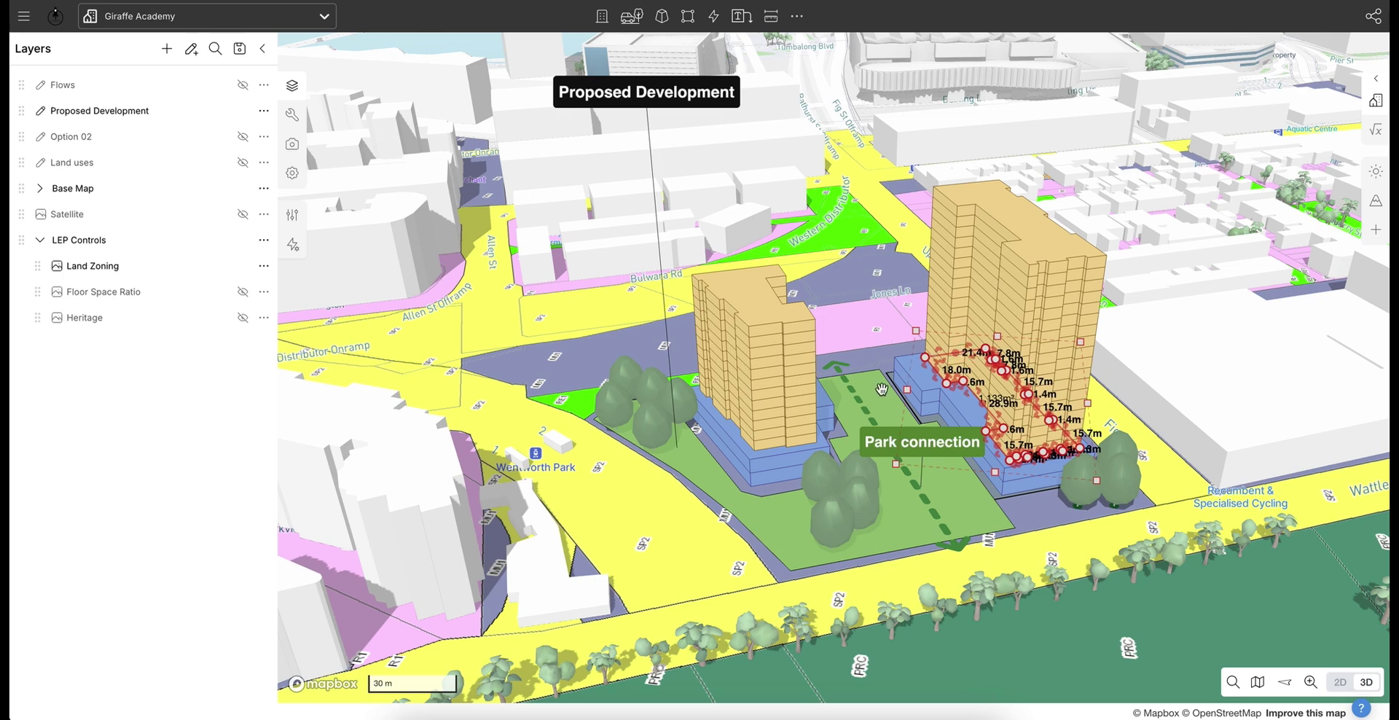
scroll(870, 328, down, 1)
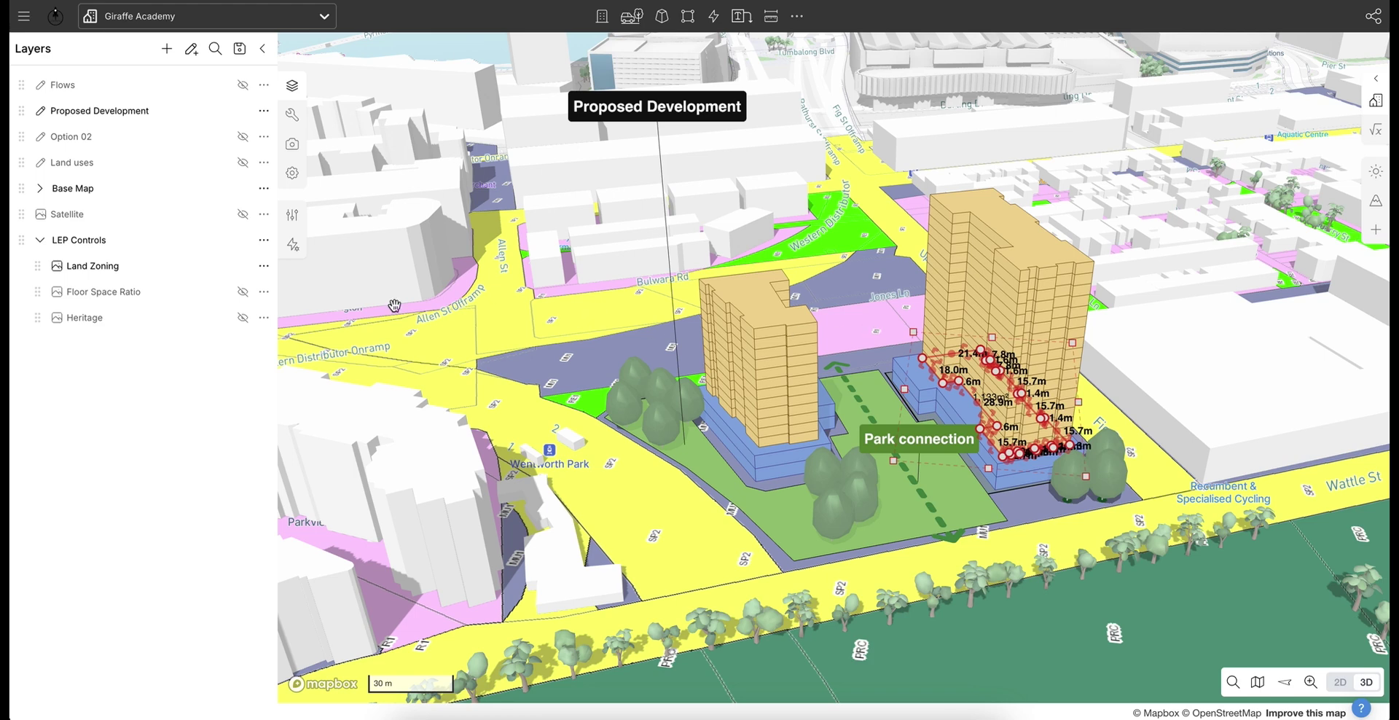
click(243, 265)
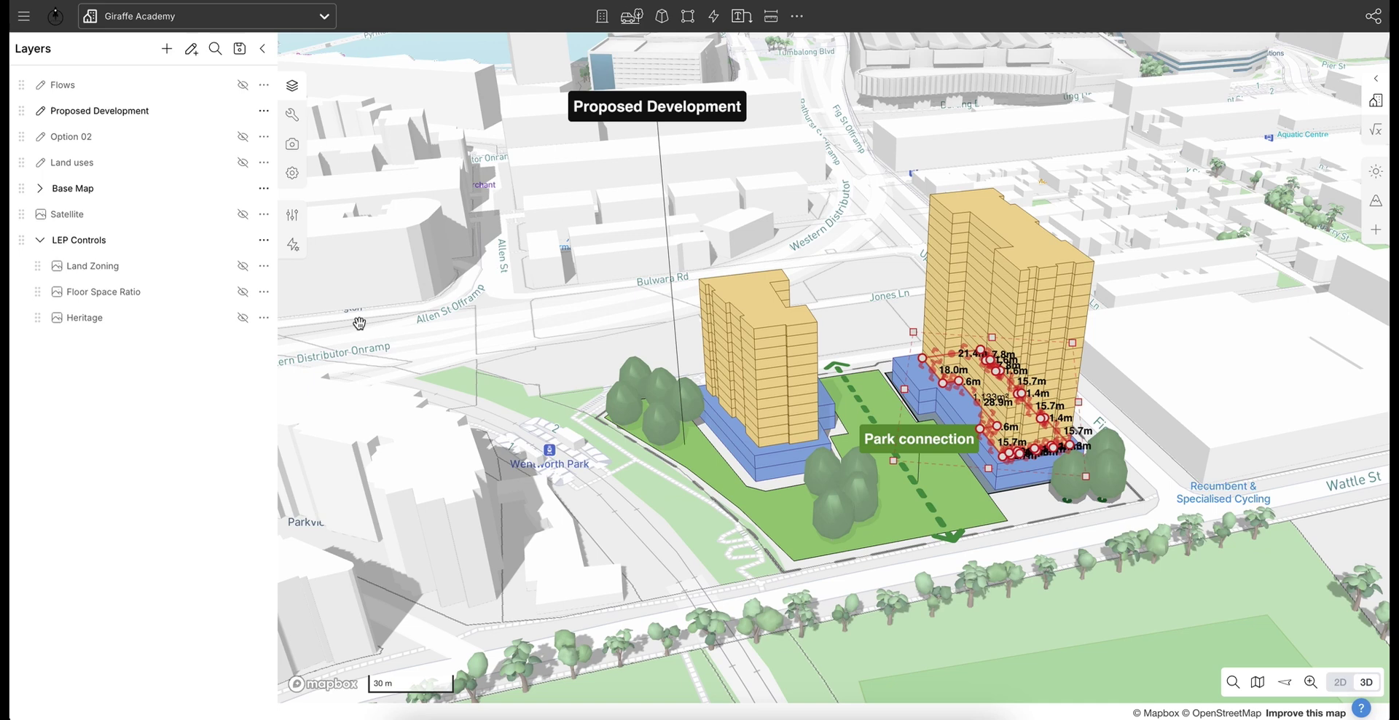
Deselect the tower to clear its dimension labels and rotate the view closer to the towers
click(797, 292)
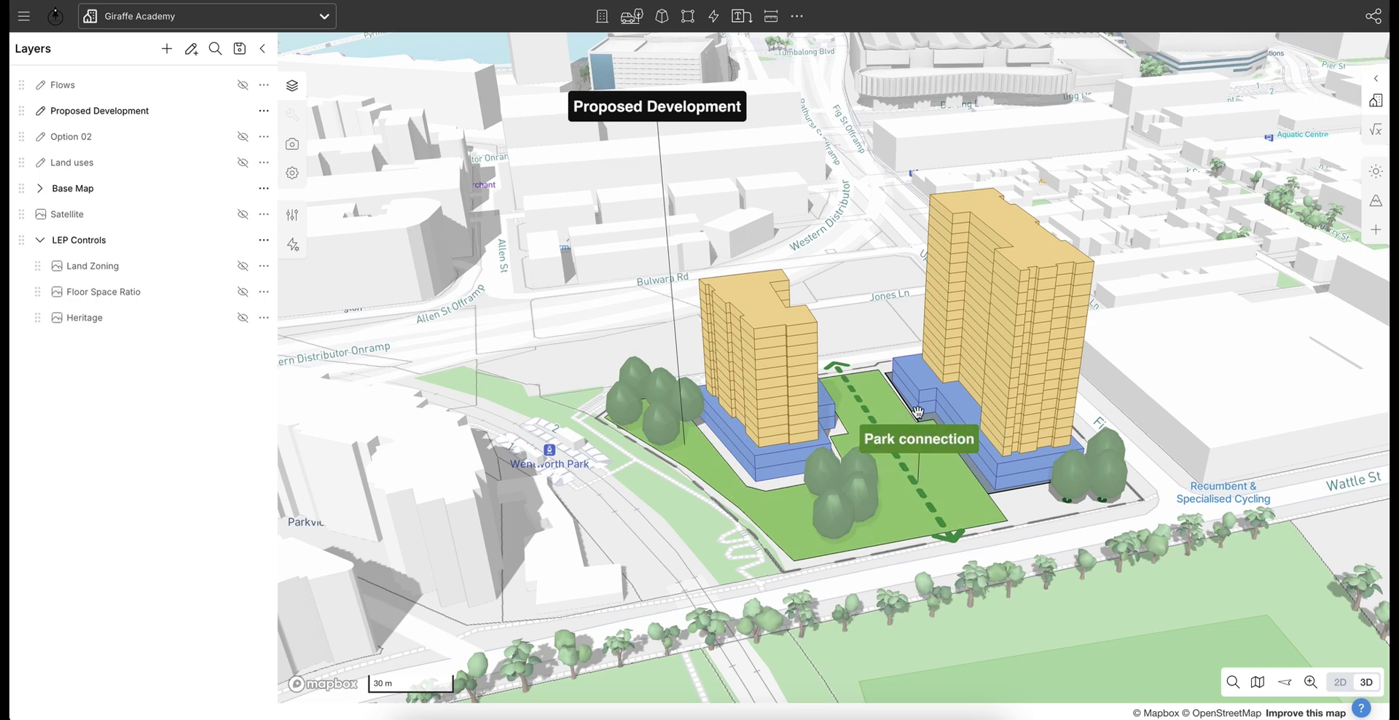
scroll(665, 463, down, 2)
right_drag(665, 464, 675, 555)
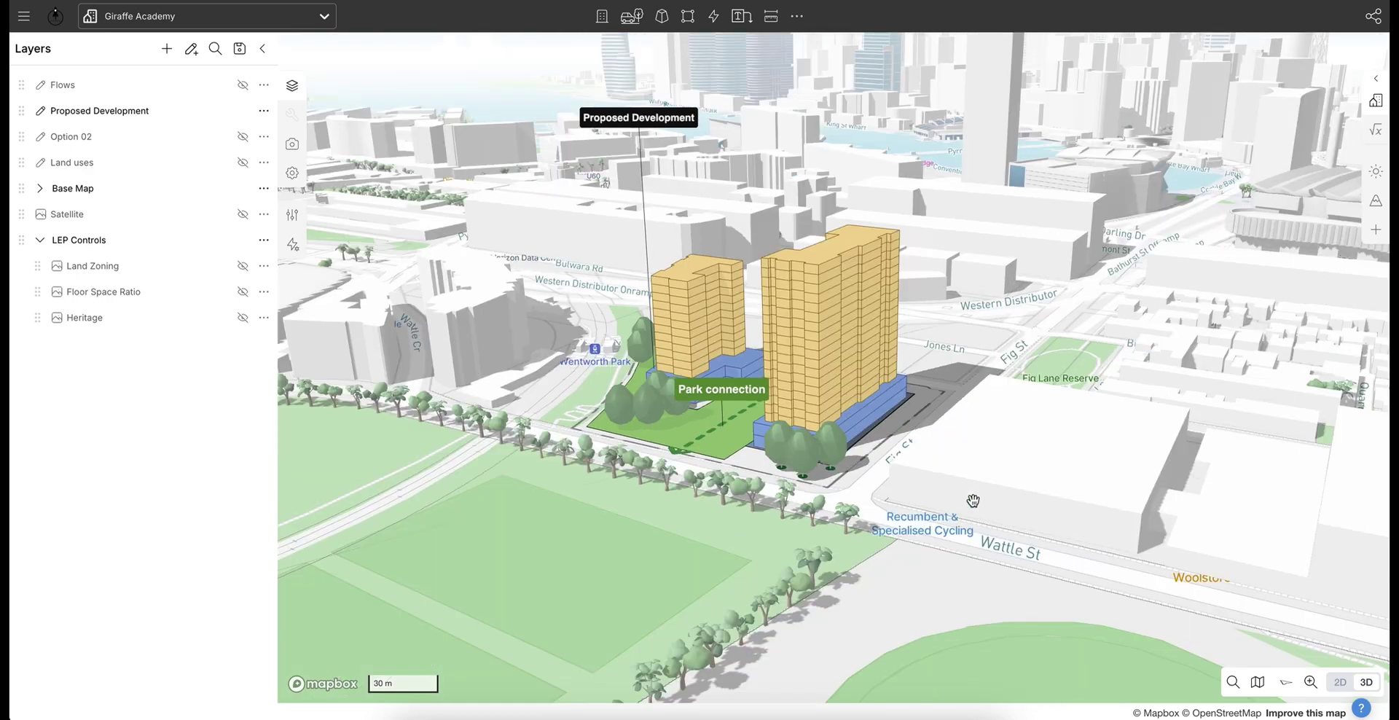
mouse_move(973, 502)
right_down()
mouse_move(955, 506)
mouse_move(972, 501)
right_up()
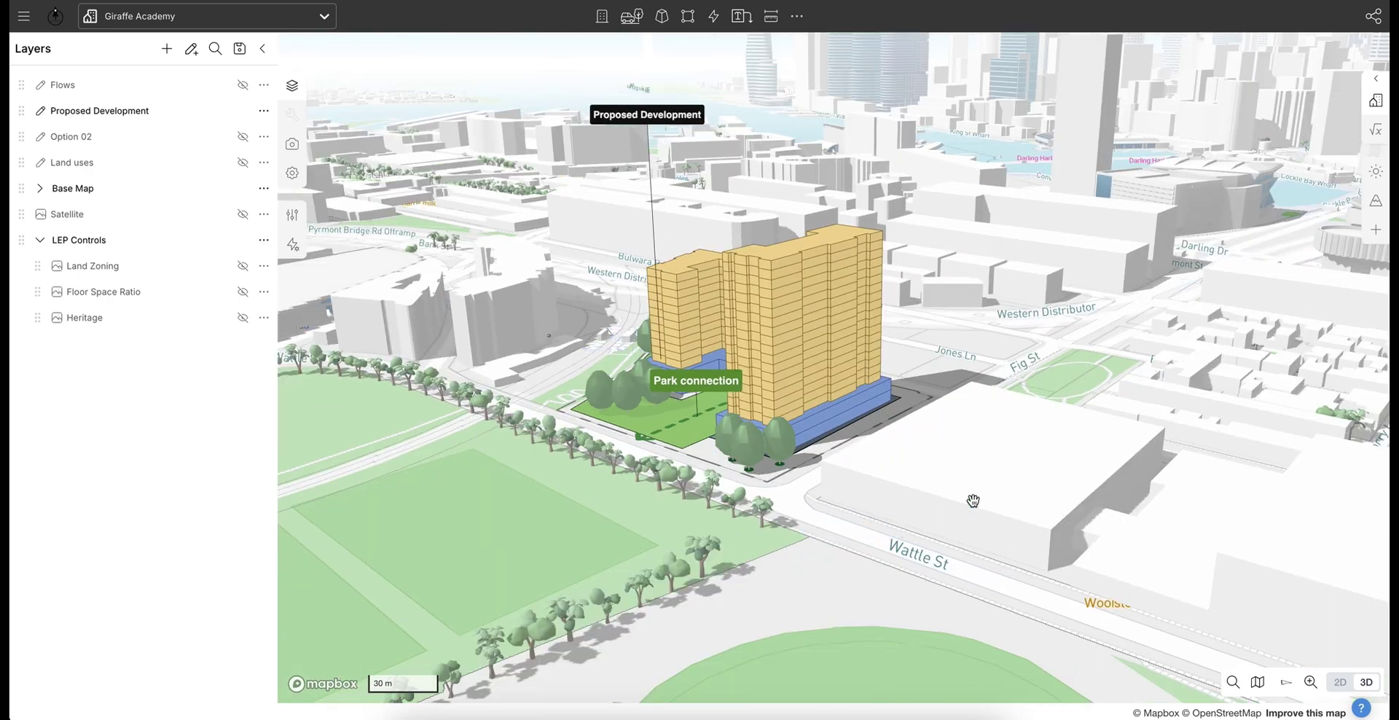
scroll(1003, 352, down, 2)
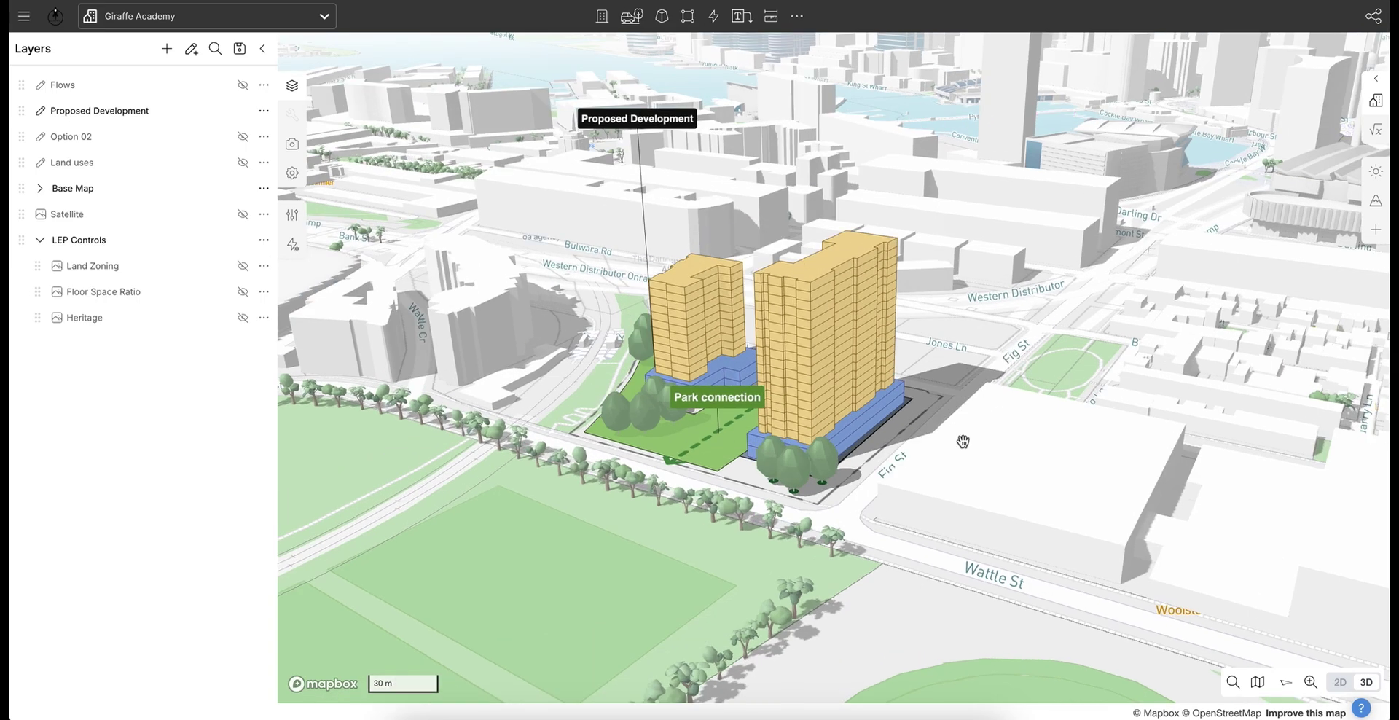
scroll(1019, 364, down, 2)
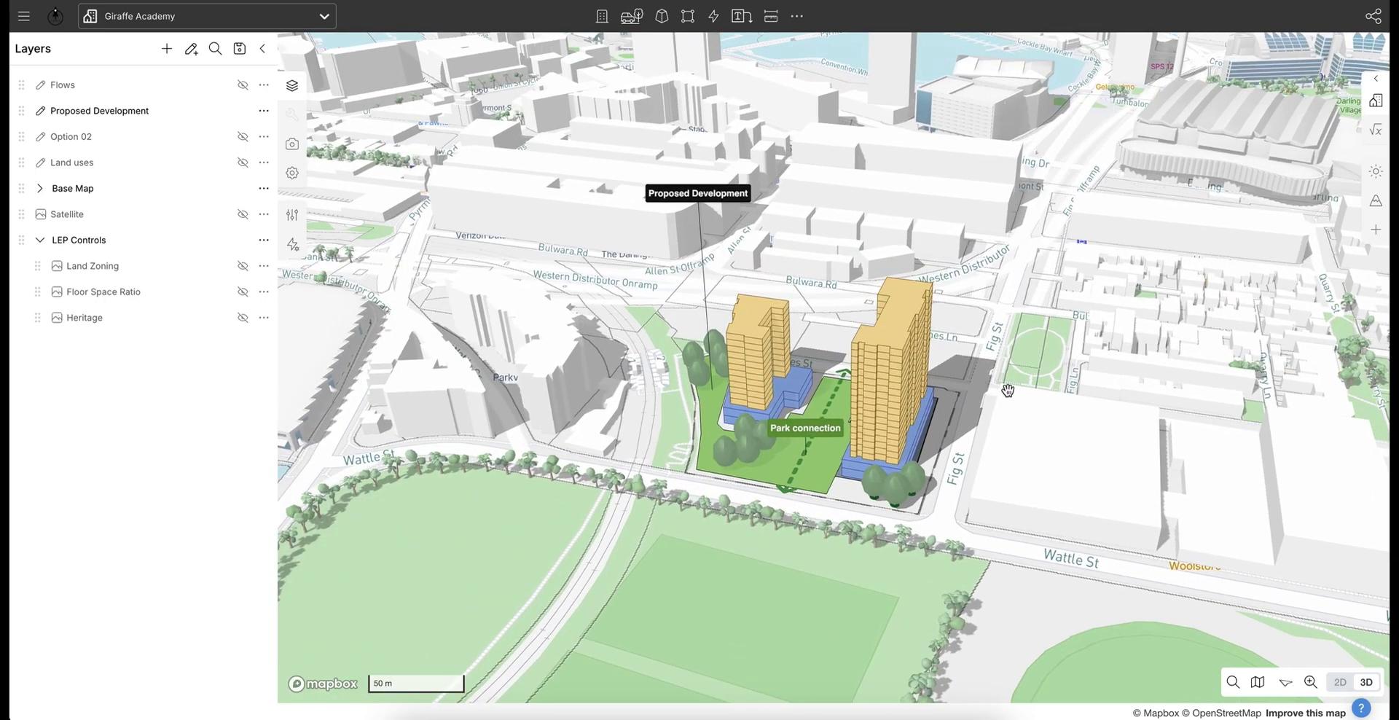
Swing, pan and zoom the view so Wentworth Park and nearby streets frame the development
right_drag(638, 359, 874, 484)
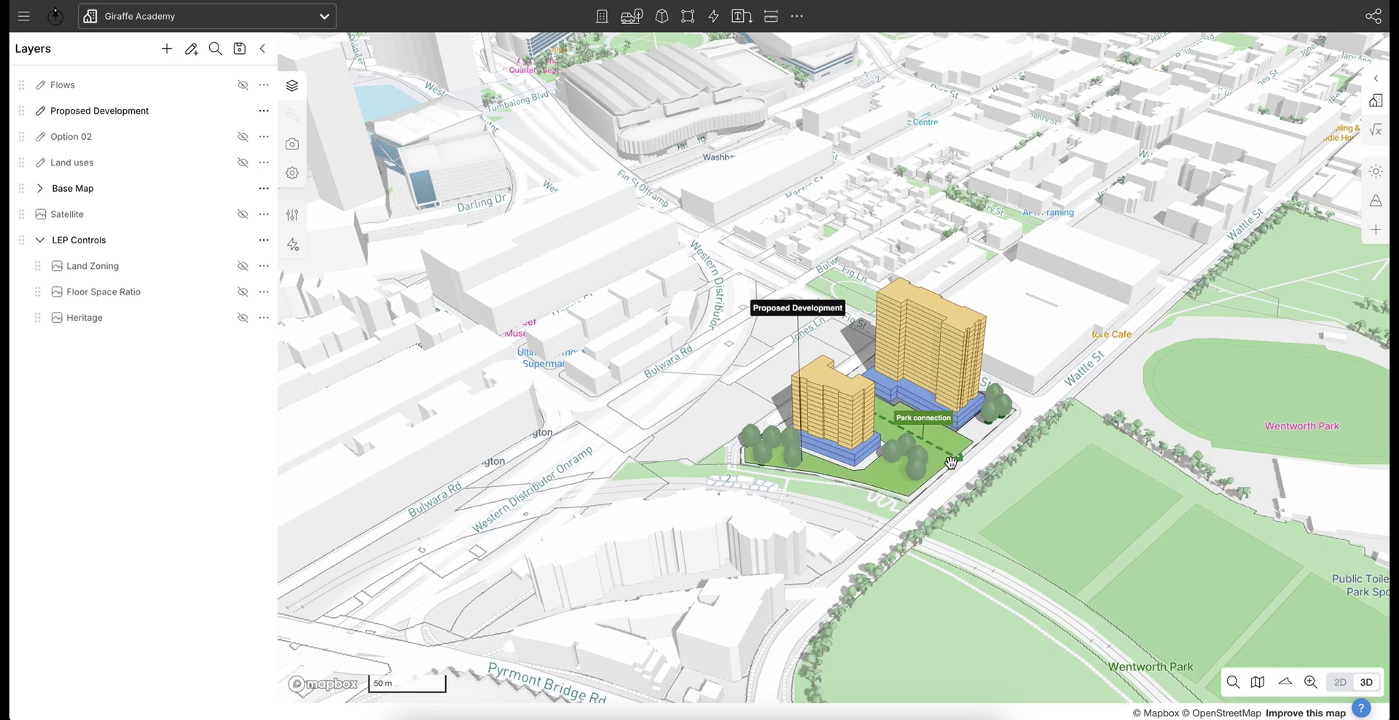
right_drag(950, 463, 847, 468)
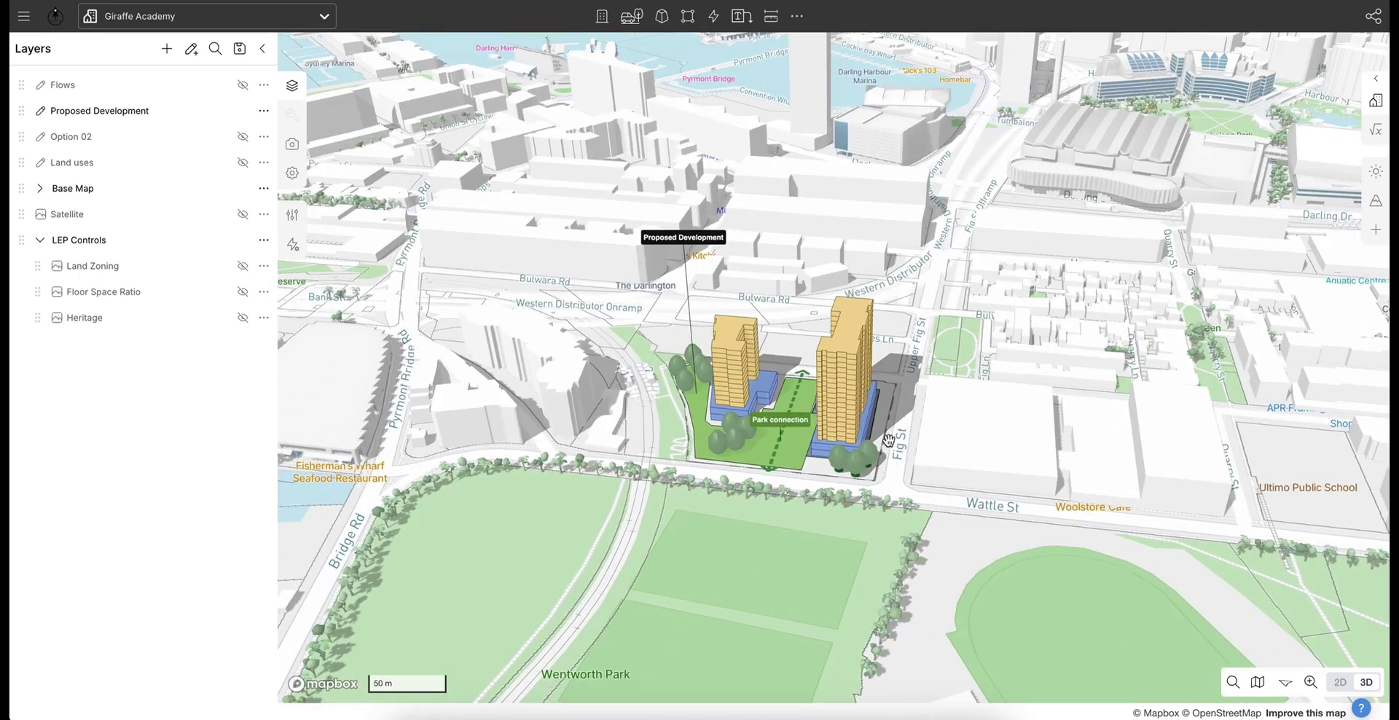
key(Right)
key(Right)
key(Right)
key(Right)
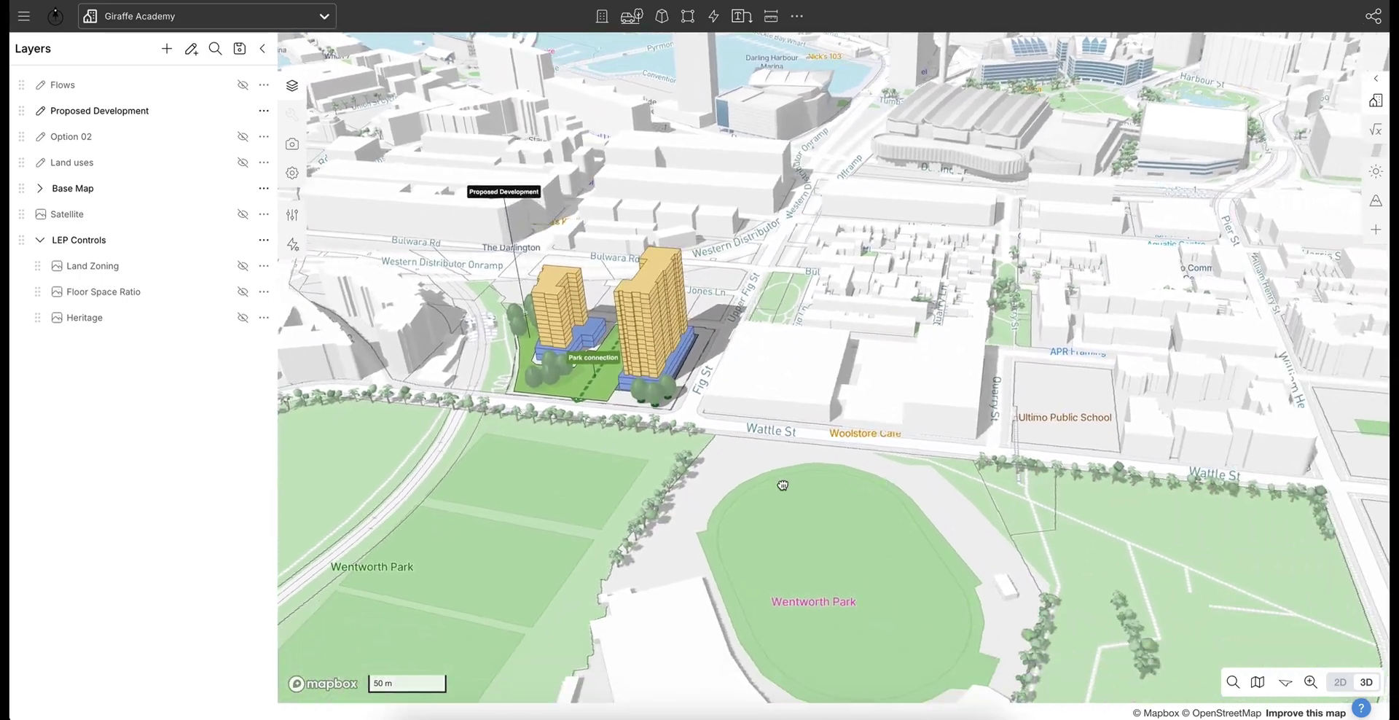
key(Right)
key(Right)
key(Right)
key(Right)
key(Right)
key(Right)
key(Right)
key(Right)
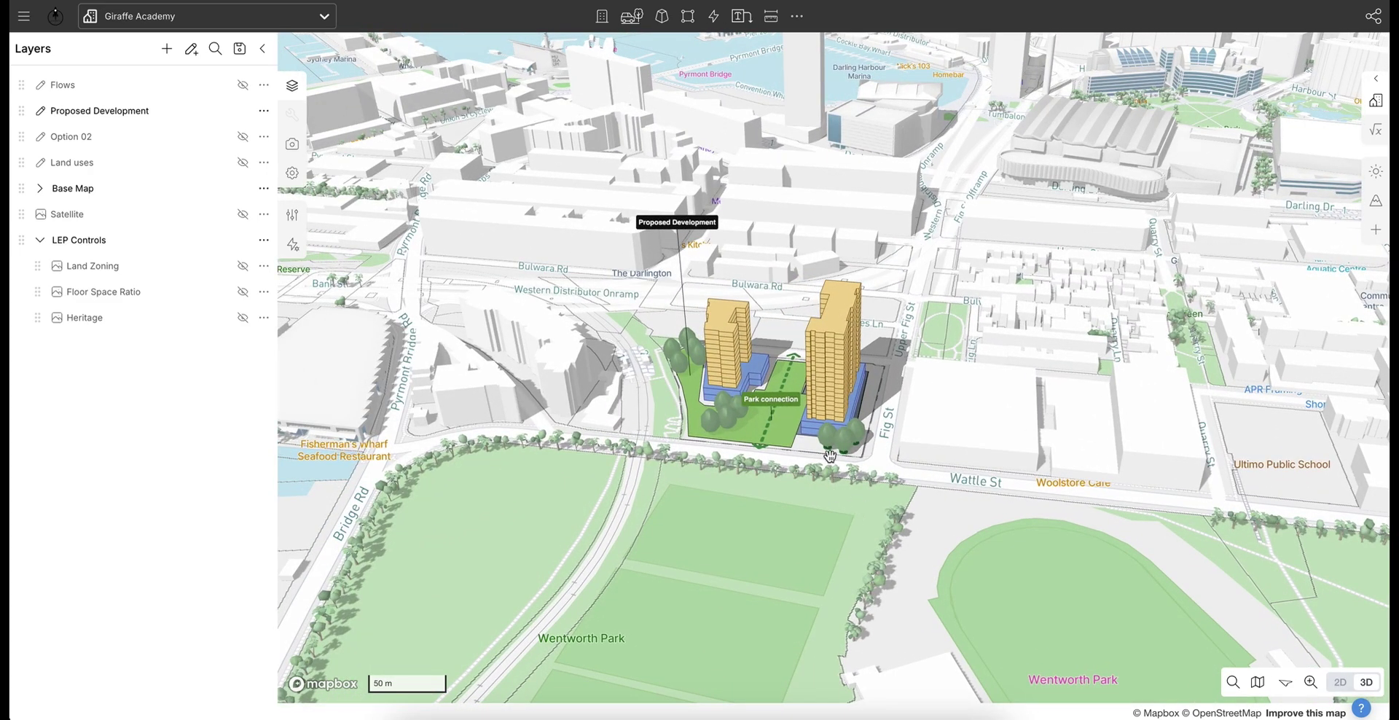
scroll(783, 397, up, 5)
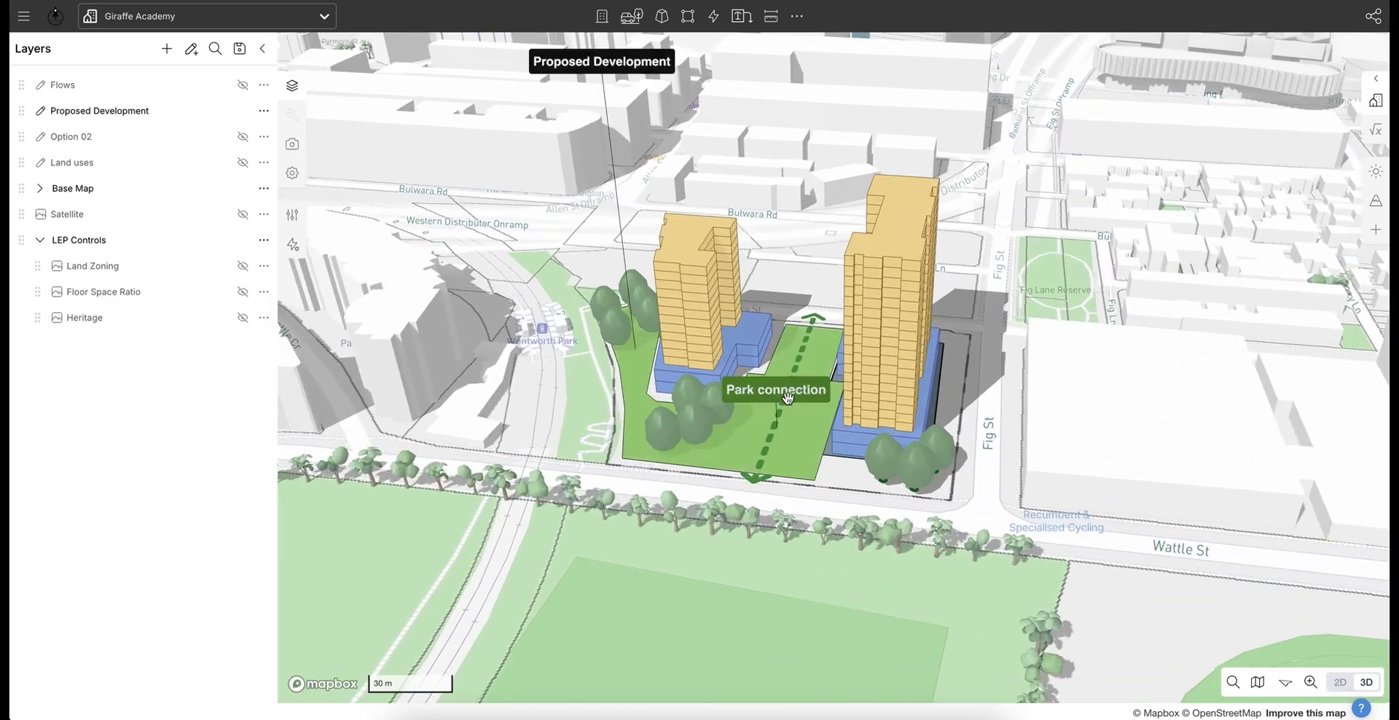
scroll(786, 397, down, 5)
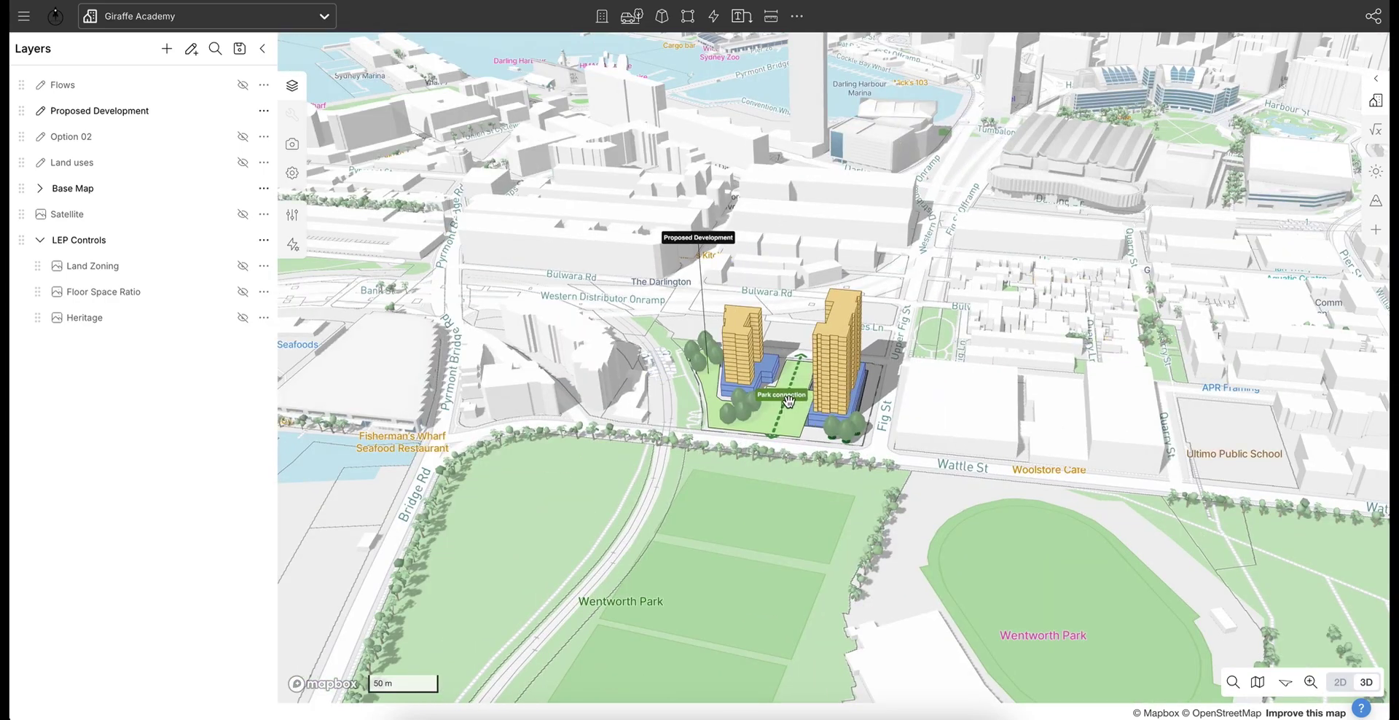
scroll(788, 399, up, 3)
scroll(787, 399, down, 3)
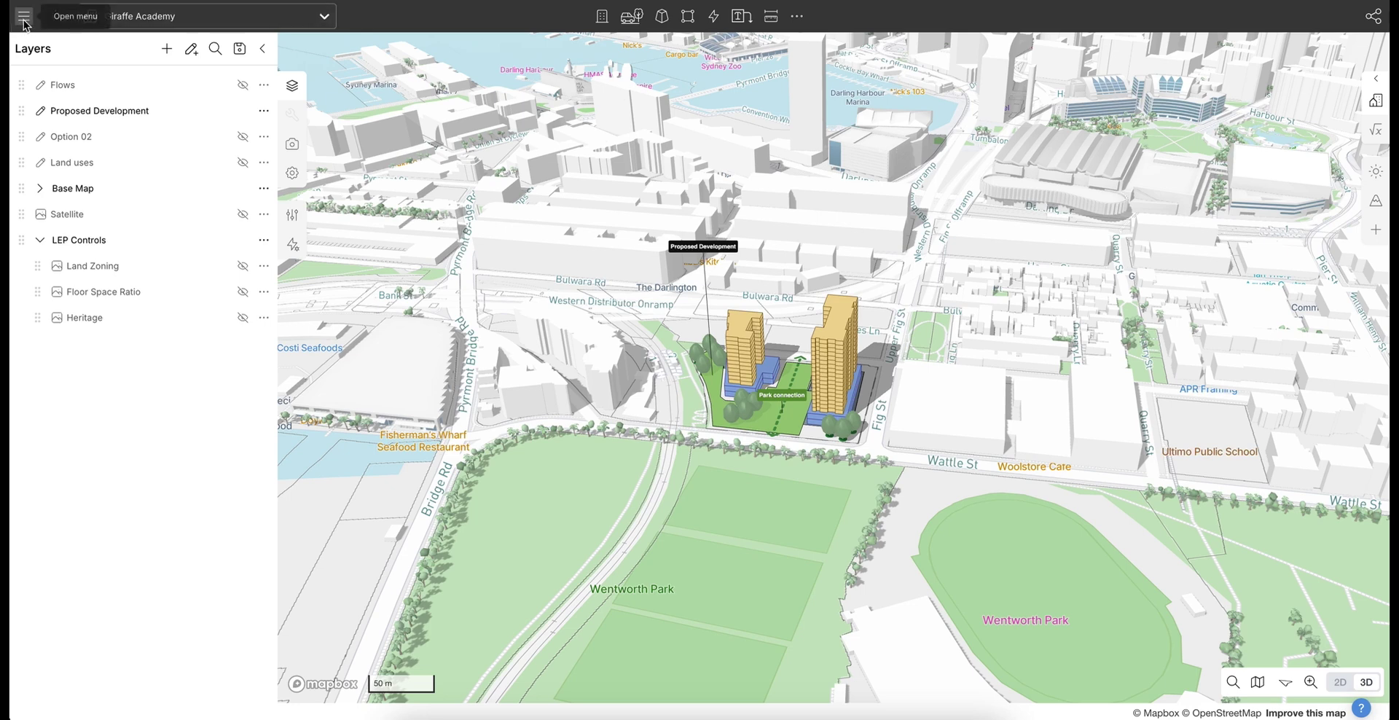
click(324, 19)
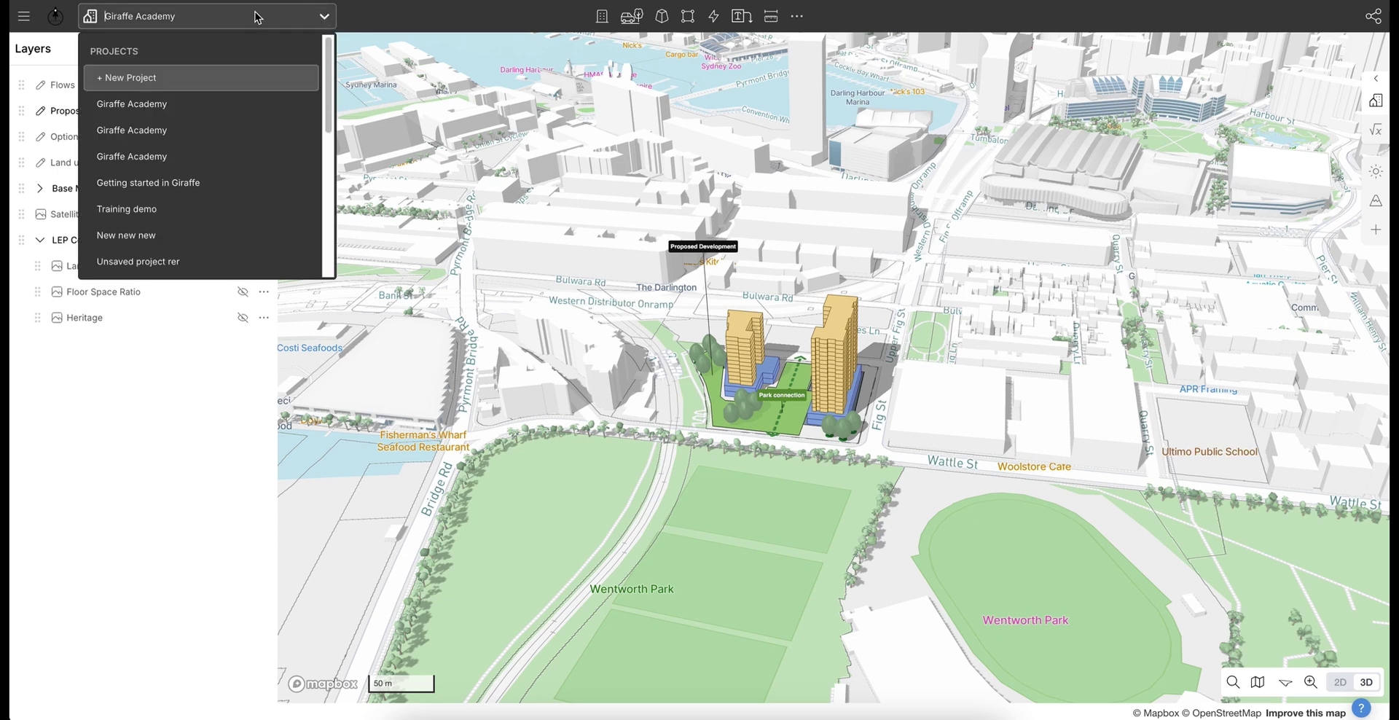
click(472, 22)
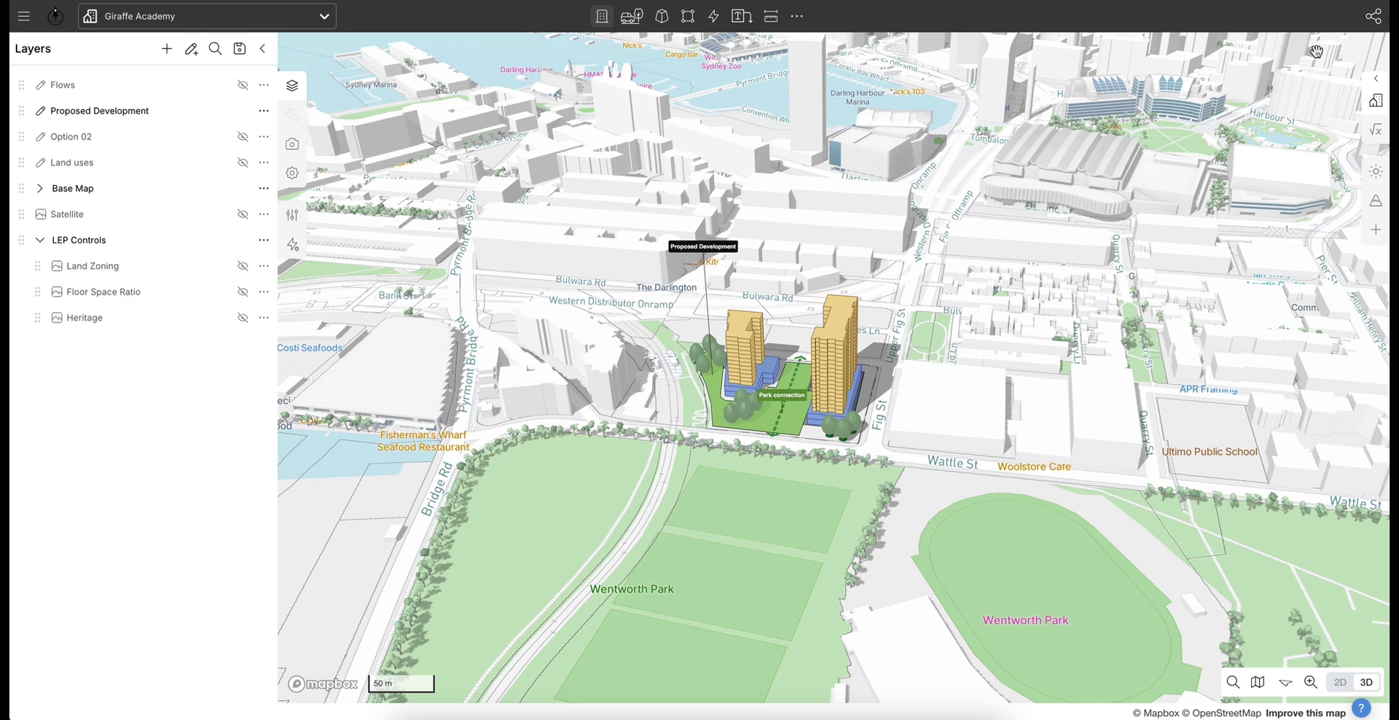
Open and widen the Urban Metrics summary, narrow the layer list, then collapse both panels
click(1375, 82)
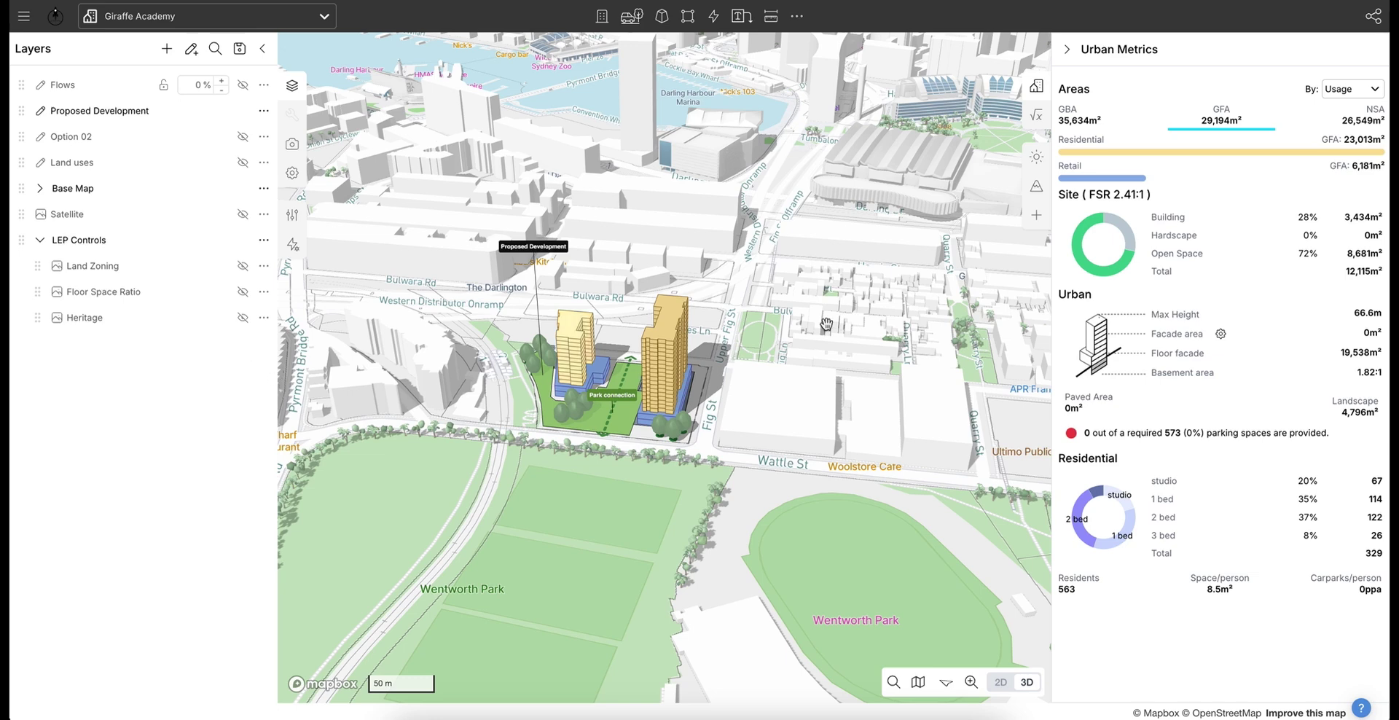
mouse_move(1050, 318)
mouse_down()
mouse_move(925, 317)
mouse_move(1070, 335)
mouse_up()
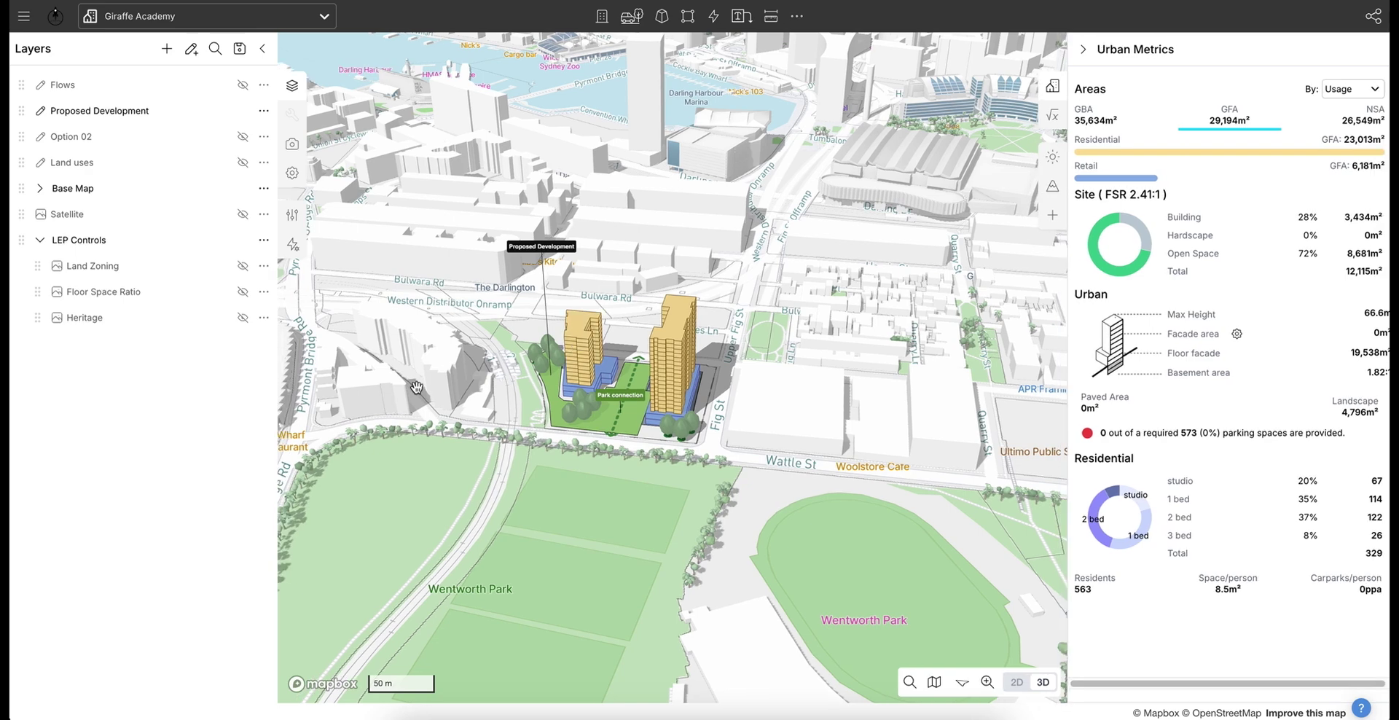
drag(277, 370, 239, 370)
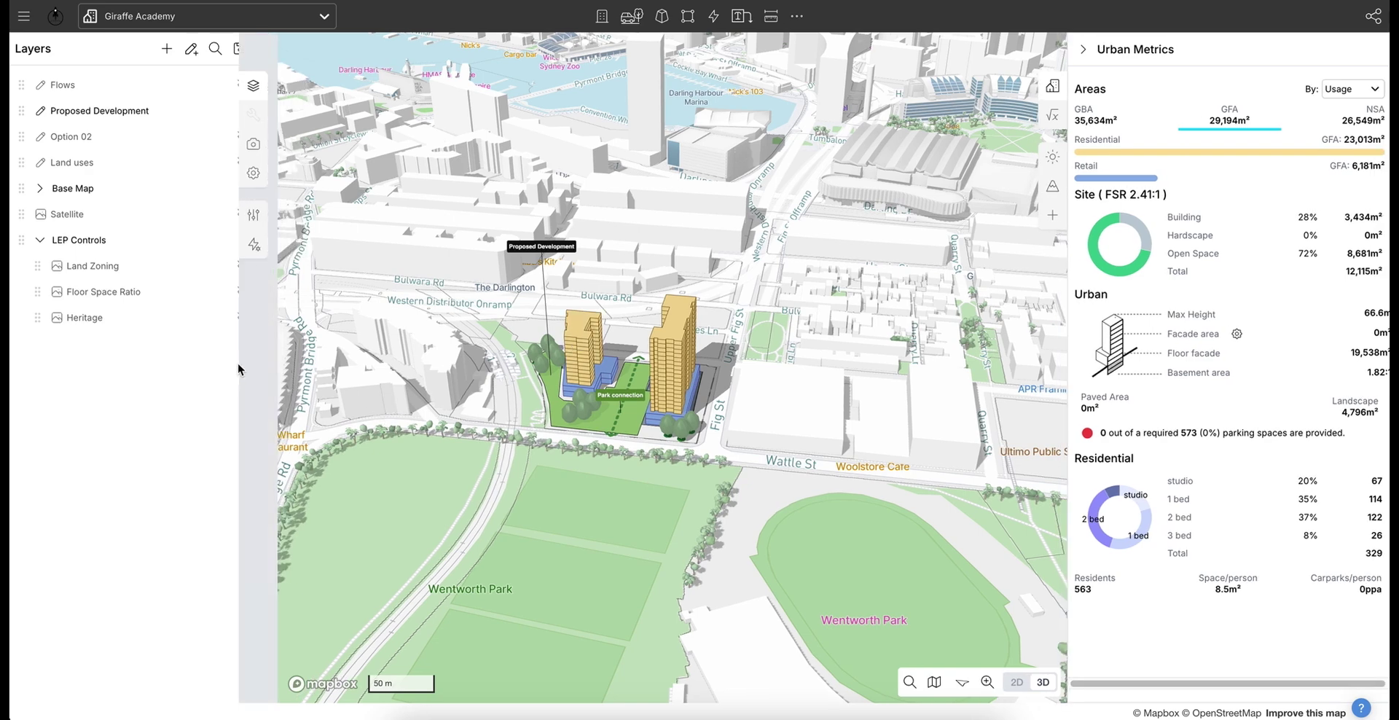
click(224, 49)
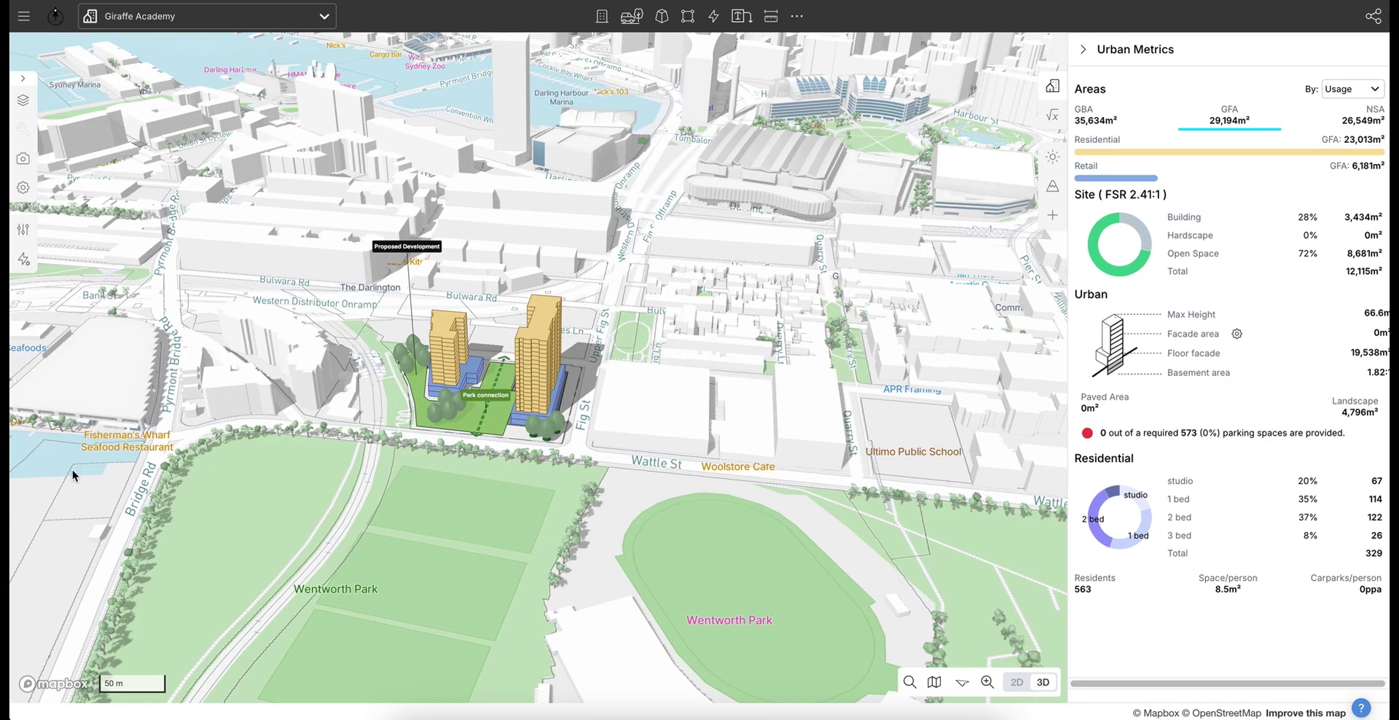
click(1082, 49)
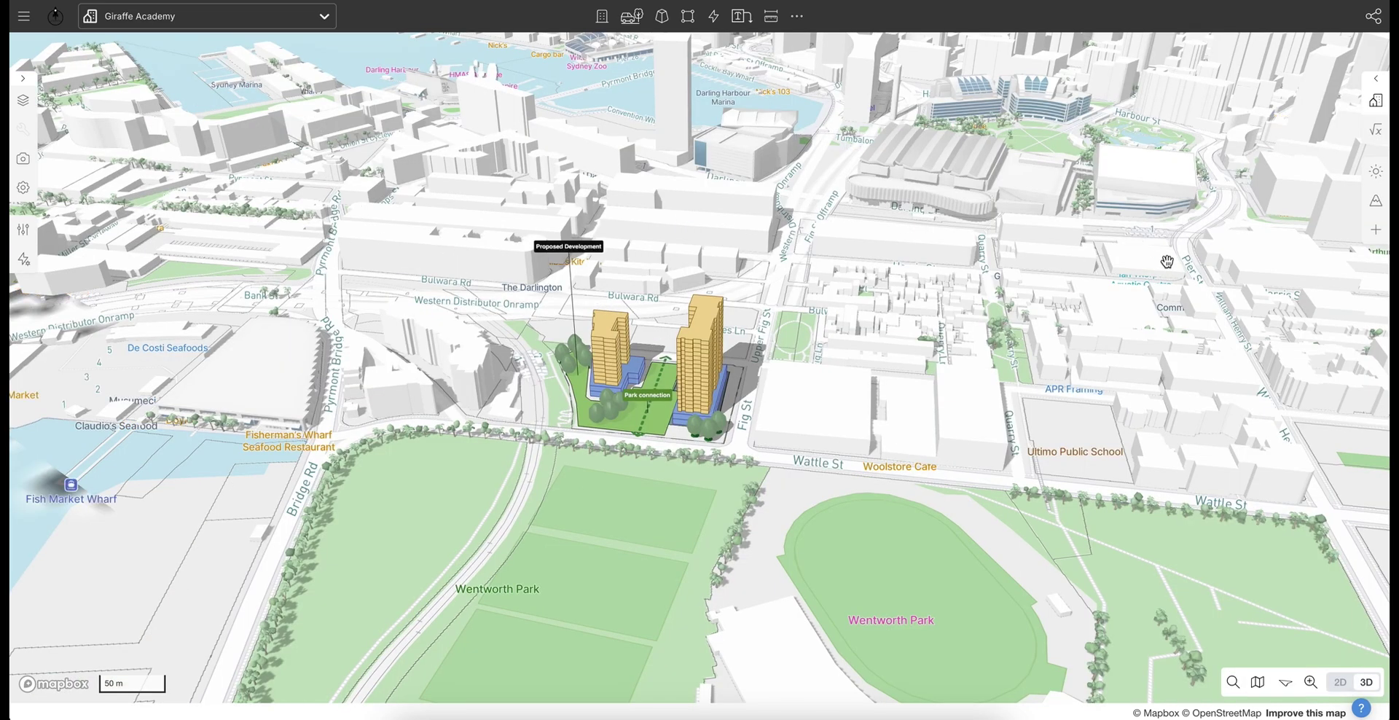